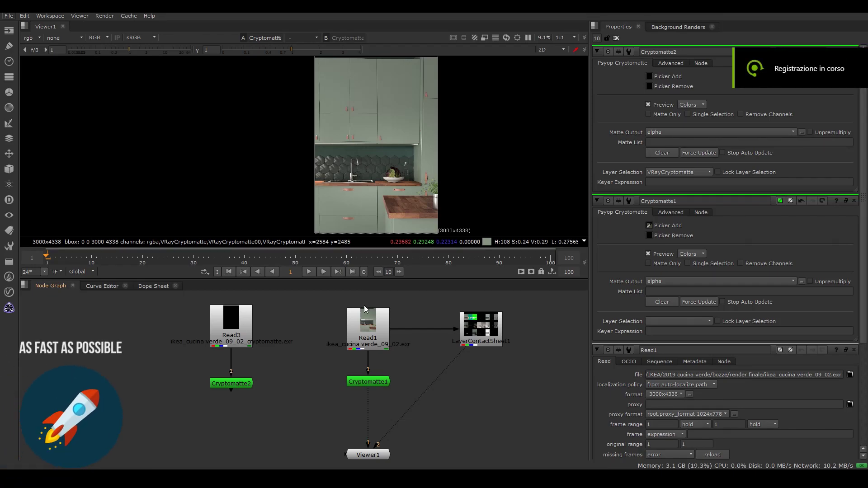
- Open the Read1 kitchen render node's properties and display the VRayCryptomatte layer in the viewer
middle_drag(366, 309, 373, 287)
click(361, 336)
click(369, 360)
middle_drag(368, 360, 353, 410)
click(366, 352)
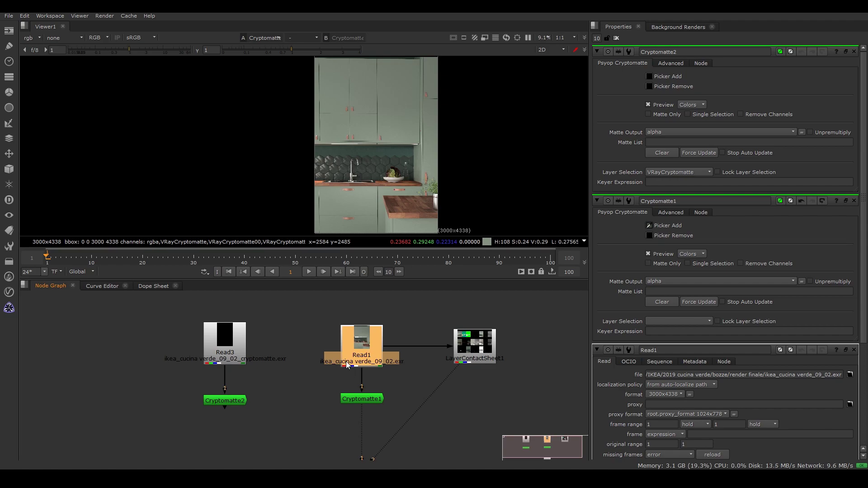
middle_drag(347, 366, 378, 352)
double_click(387, 337)
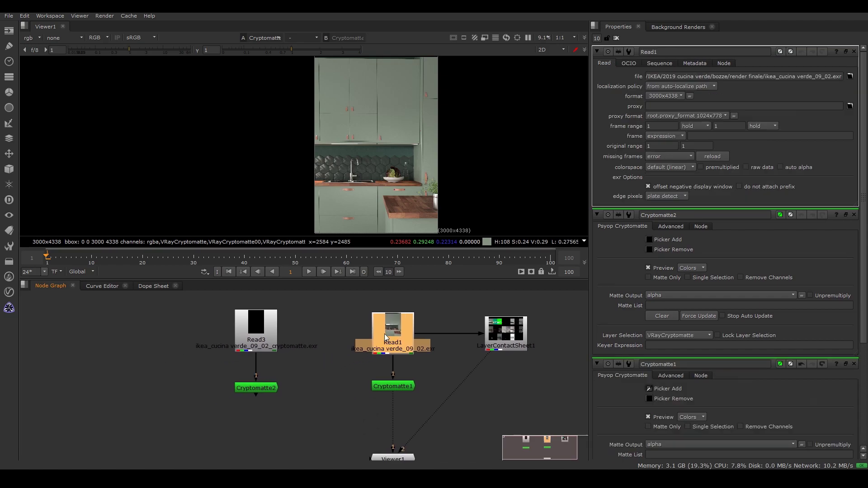
click(36, 39)
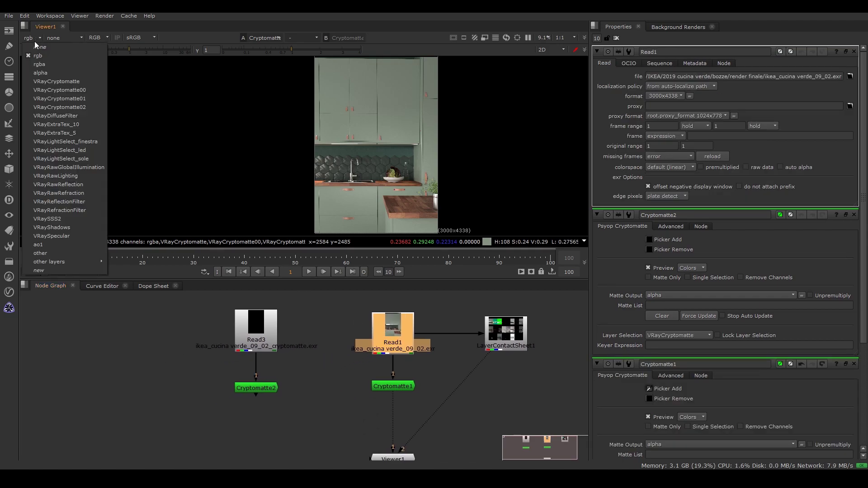
click(75, 81)
- View the LayerContactSheet1 node in the rgb layer to see all the render passes together
middle_drag(427, 302, 392, 315)
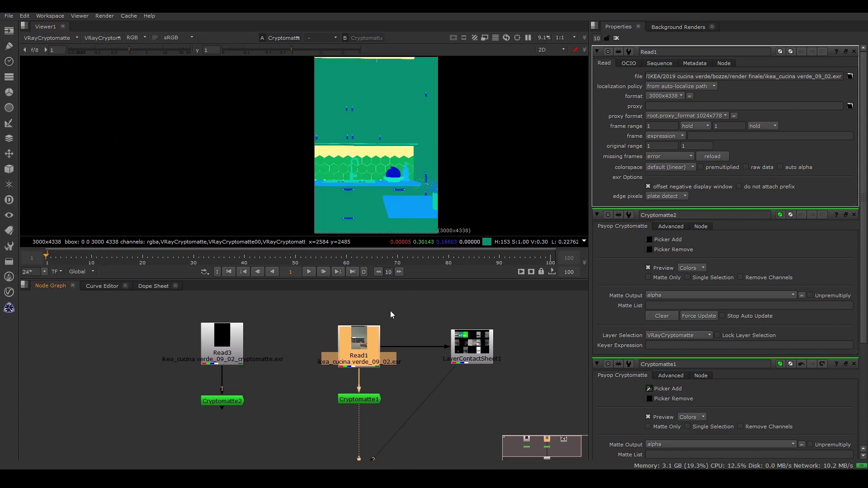
click(493, 357)
key(1)
scroll(367, 155, up, 4)
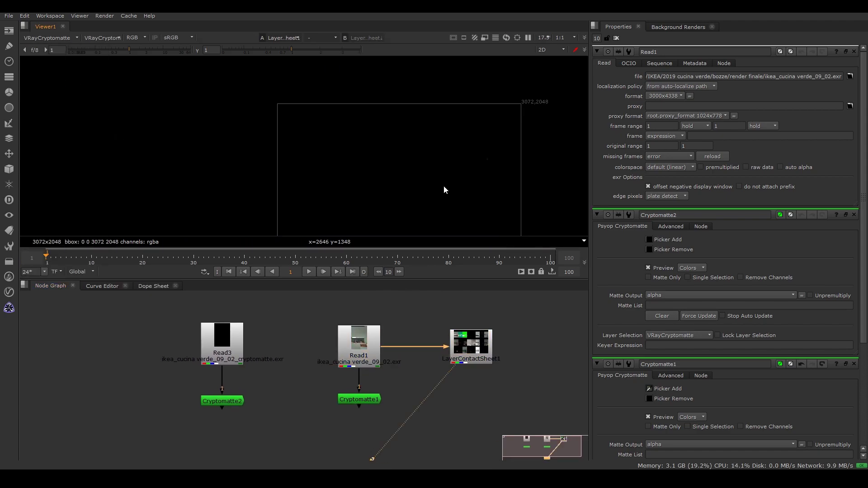
click(53, 38)
click(52, 64)
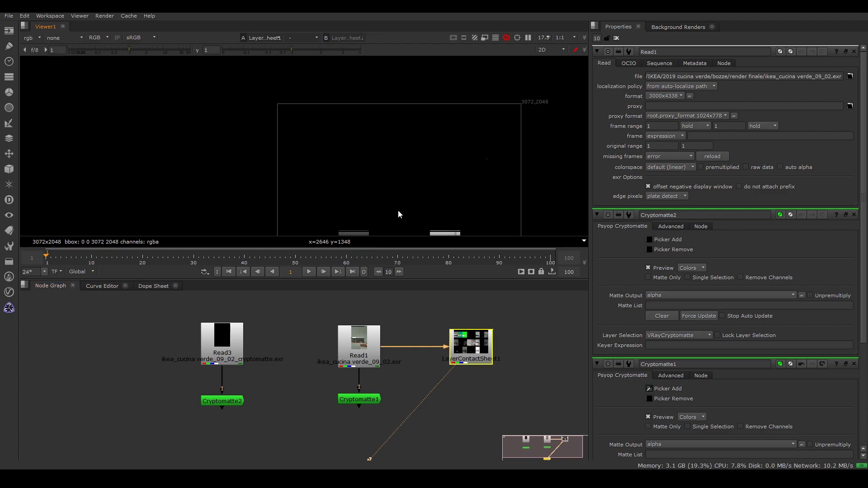
- View the Cryptomatte1 node's output and inspect the lower part of the kitchen render
click(363, 400)
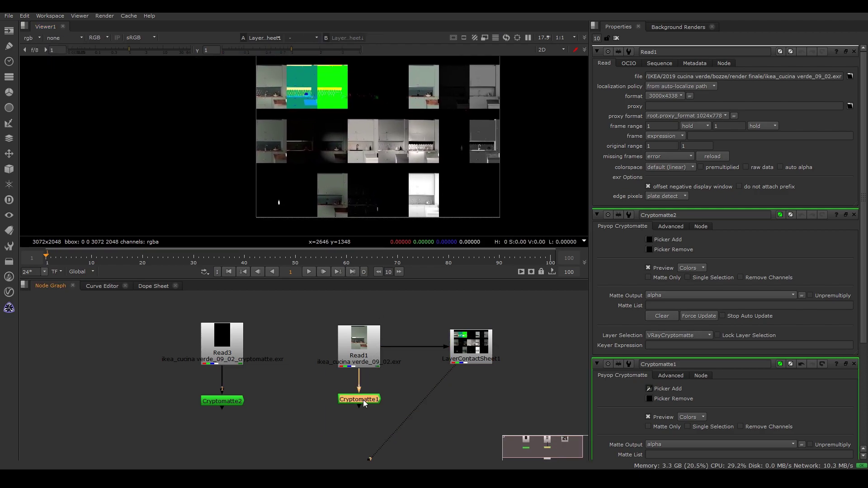
key(1)
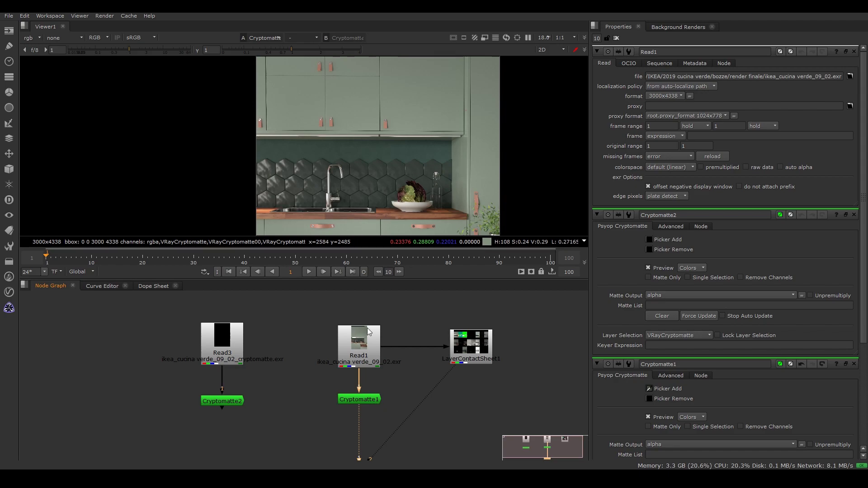
middle_drag(370, 211, 370, 154)
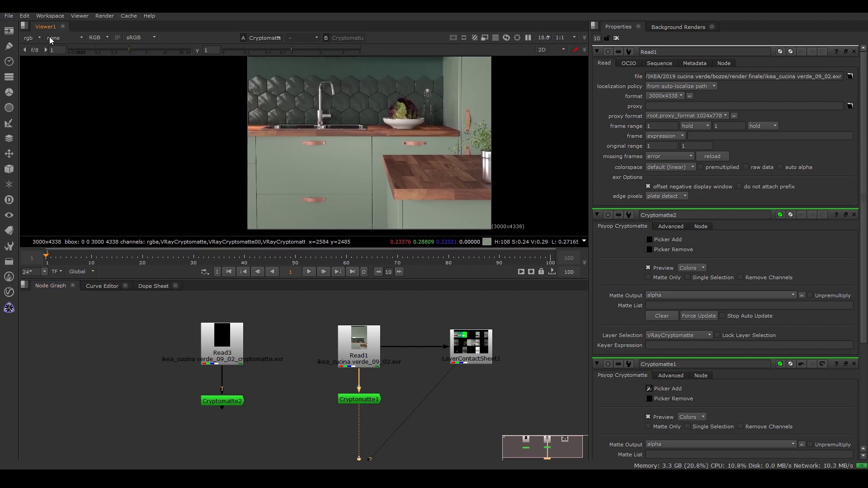
- Show the VRayCryptomatte layer of Cryptomatte1 briefly, and return the viewer to rgb
click(32, 38)
click(64, 81)
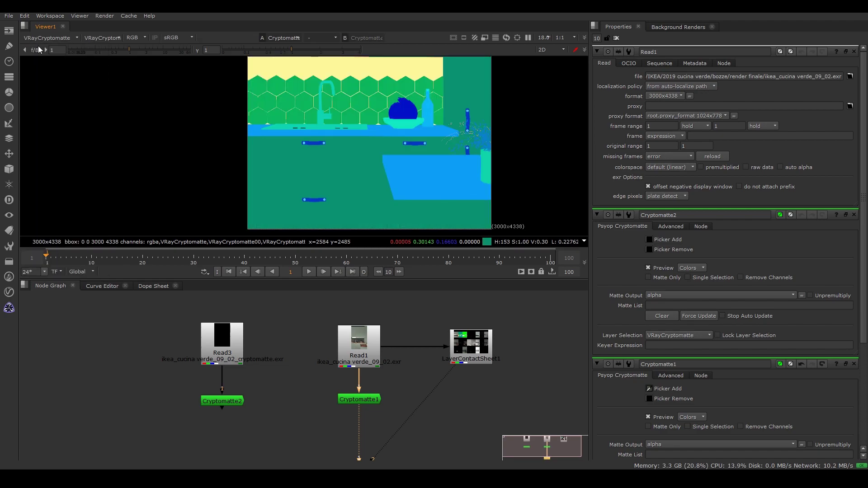
click(40, 41)
click(56, 58)
middle_drag(443, 348, 419, 360)
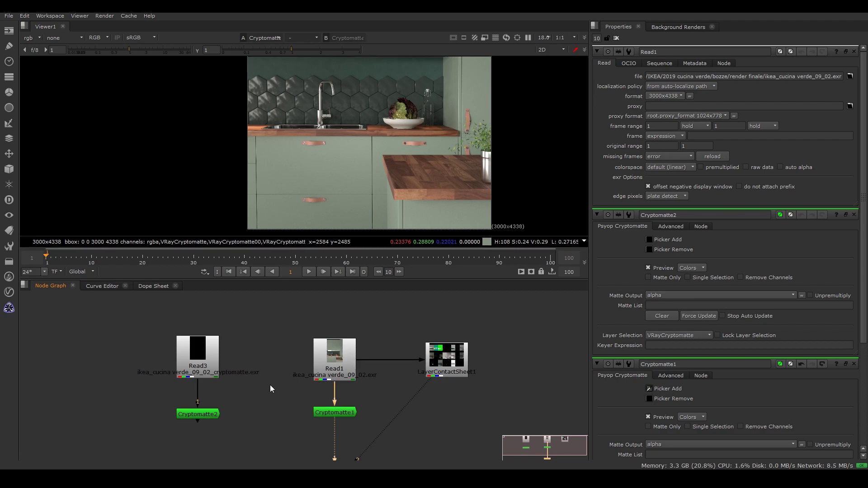
- Switch to 3ds Max and move the V-Ray frame buffer window higher up over the viewports
middle_drag(270, 389, 326, 364)
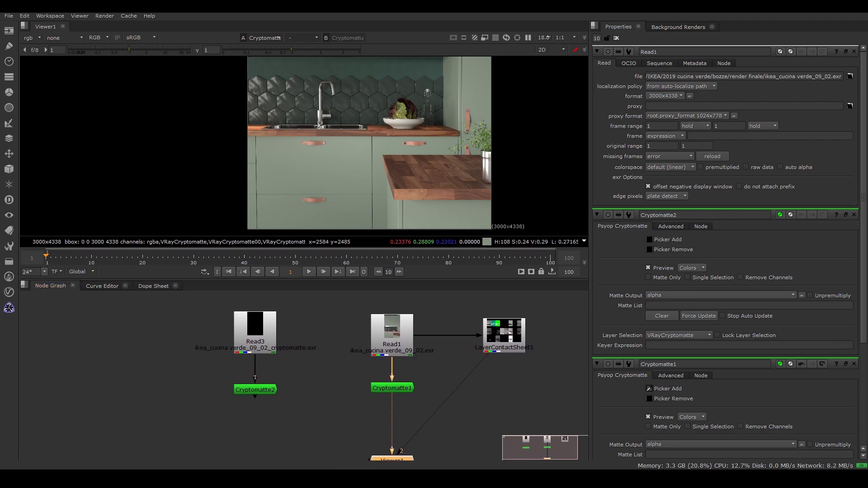
mouse_move(368, 478)
click(408, 437)
click(500, 342)
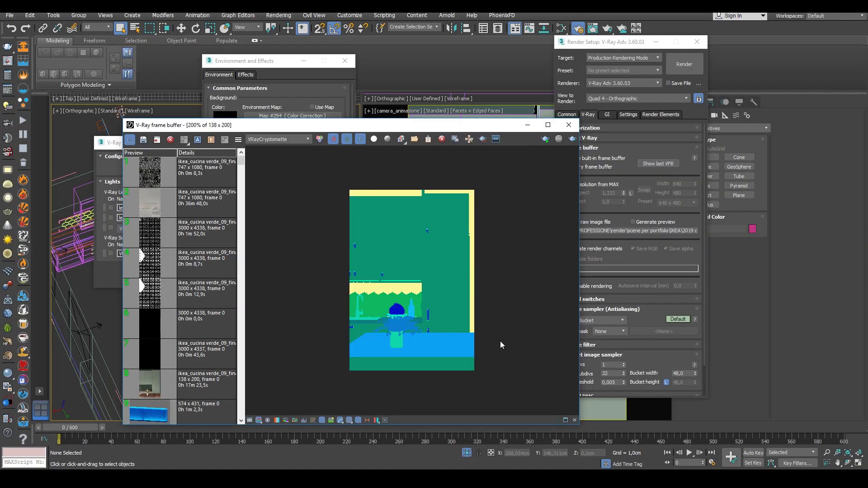
drag(454, 126, 453, 63)
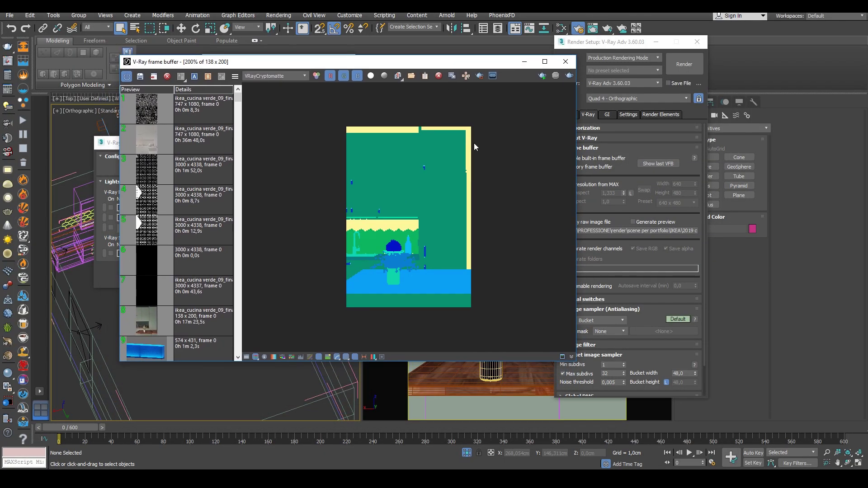
- Examine the frame buffer options and the V-Ray raw image file output in Render Setup
click(397, 76)
drag(629, 254, 629, 224)
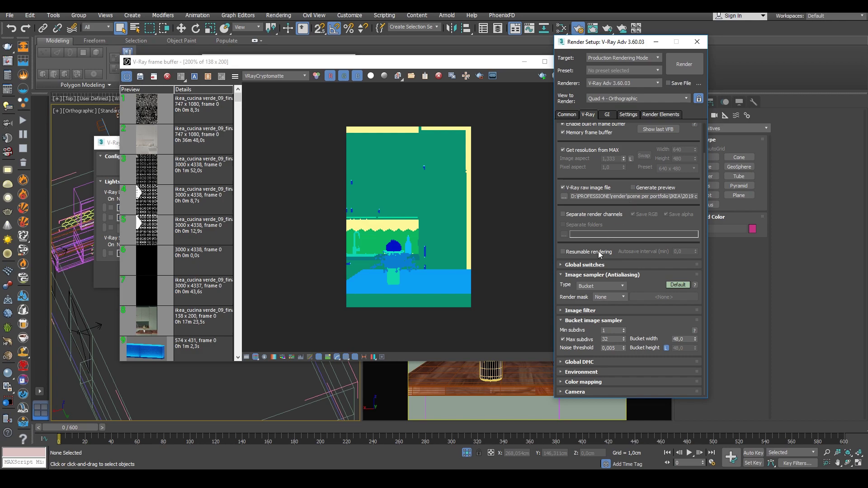
scroll(605, 175, up, 3)
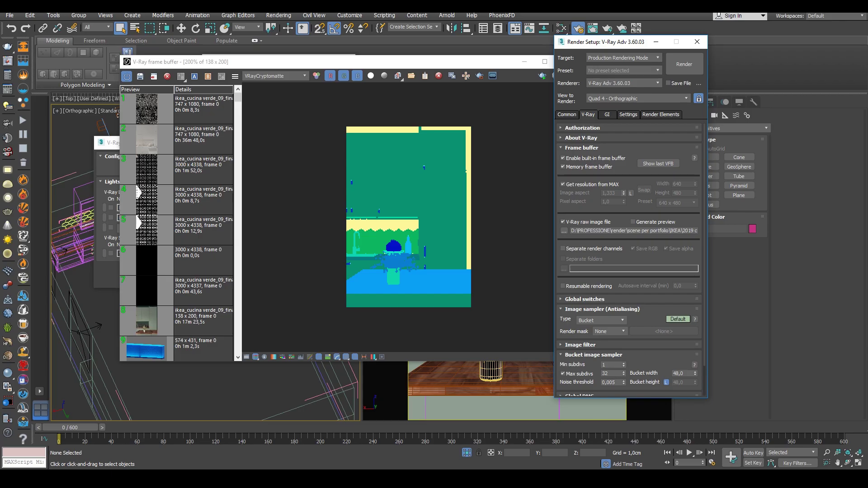
- Switch to Nuke and shift the Read3 cryptomatte node slightly down in the node graph
click(370, 439)
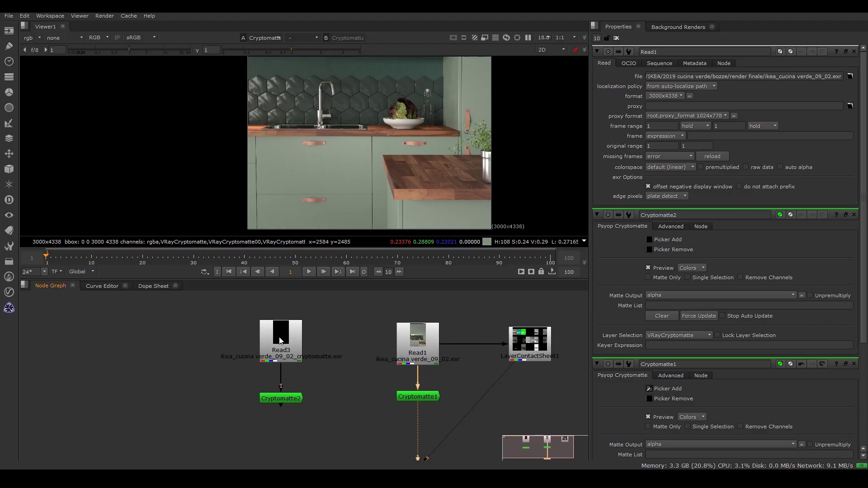
drag(280, 340, 272, 348)
click(353, 355)
middle_drag(368, 357, 295, 357)
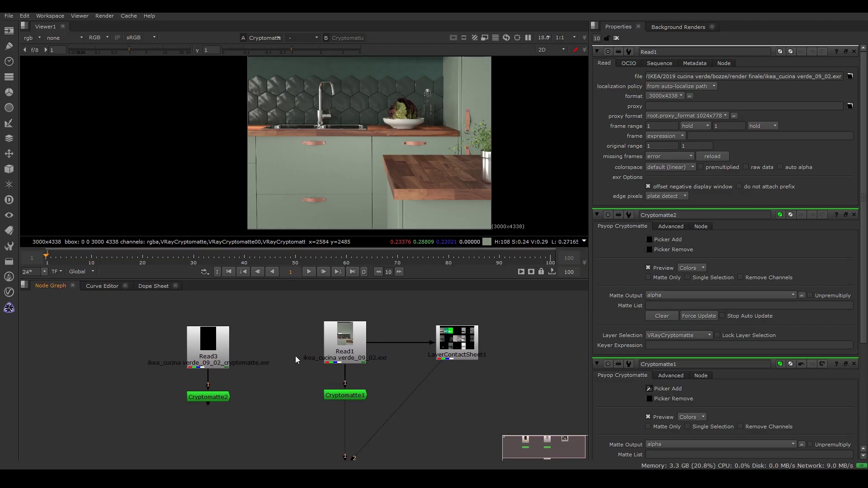
- Switch to 3ds Max and select the VRayCryptomatte entry among the render elements to inspect its parameters
click(326, 438)
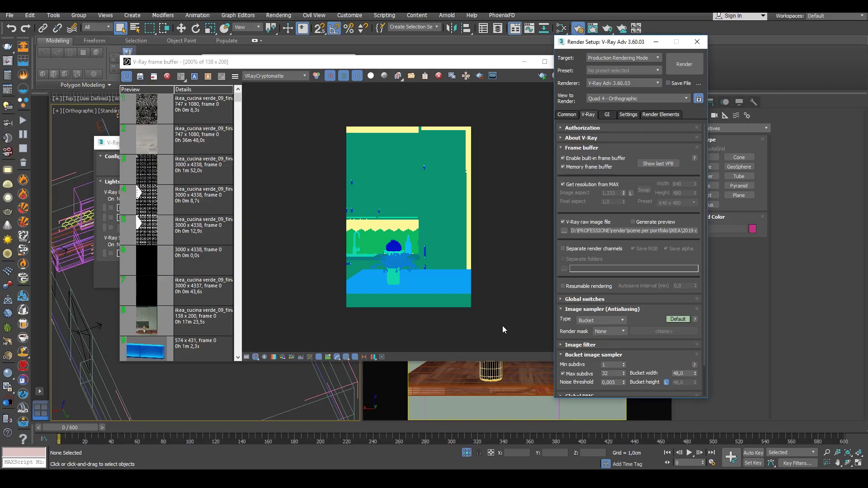
click(665, 115)
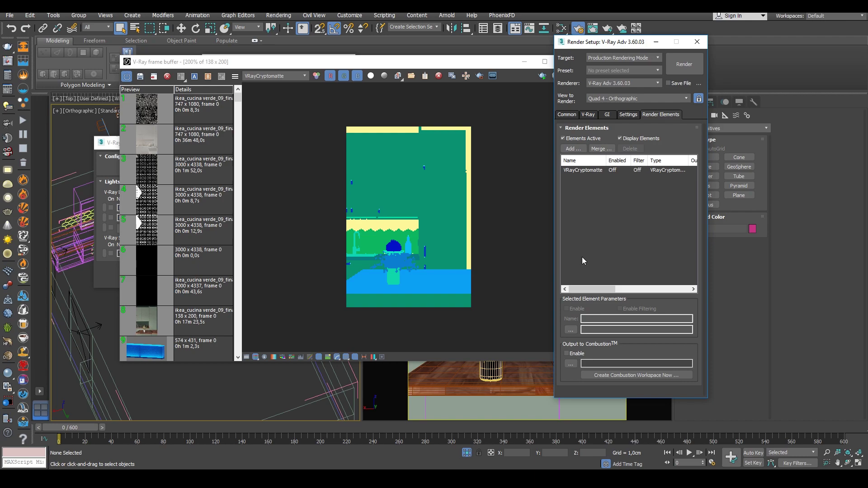
click(586, 270)
click(588, 171)
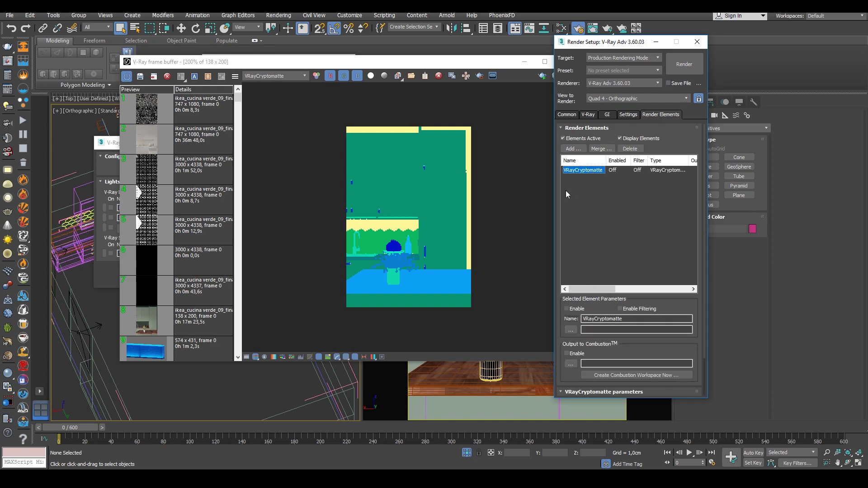
- Check the on/off state of the lights in the V-Ray Light Lister and the environment map in Environment and Effects
click(7, 105)
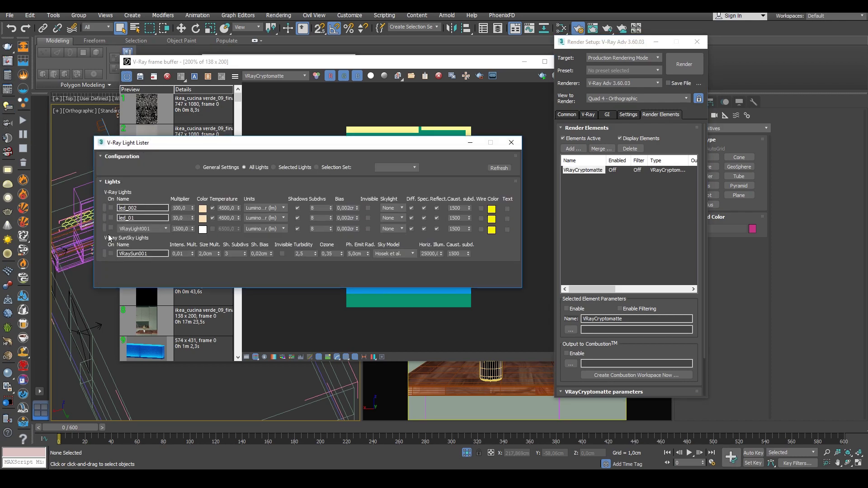
click(100, 316)
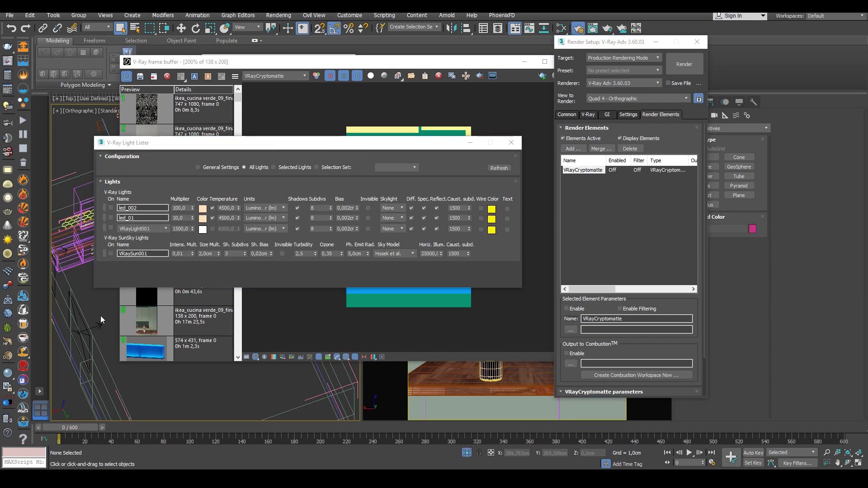
key(8)
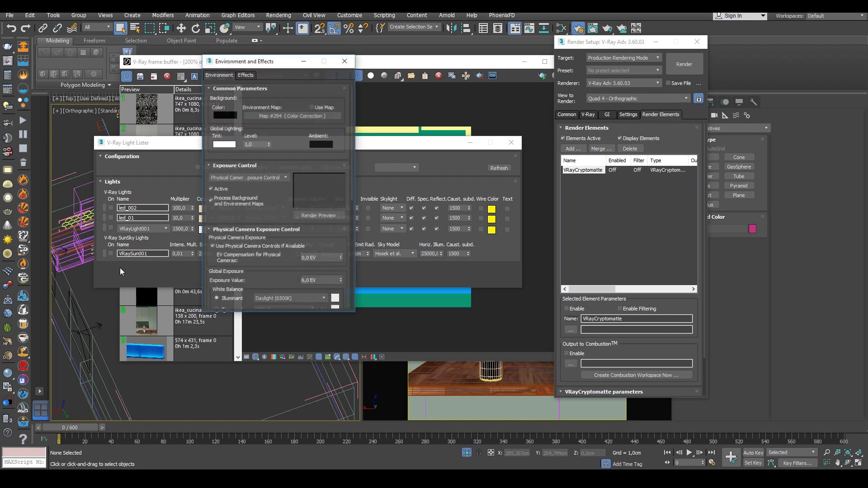
click(345, 60)
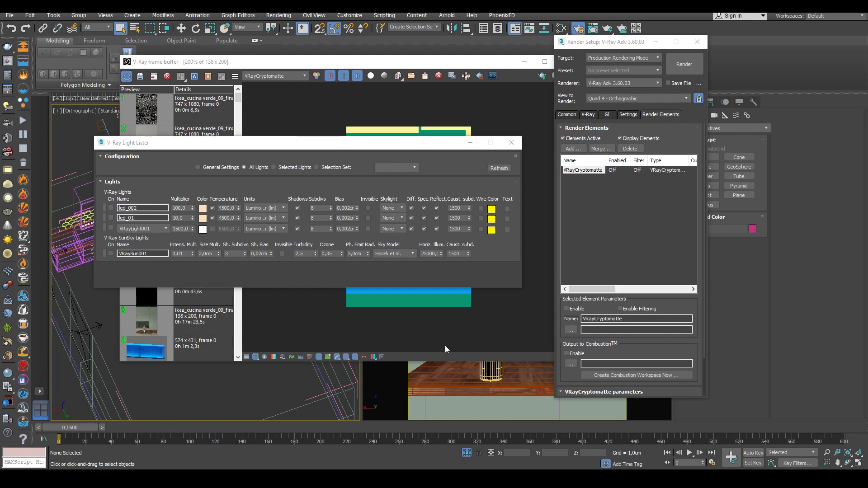
- Review the common output size and the V-Ray raw image file settings in Render Setup
click(463, 329)
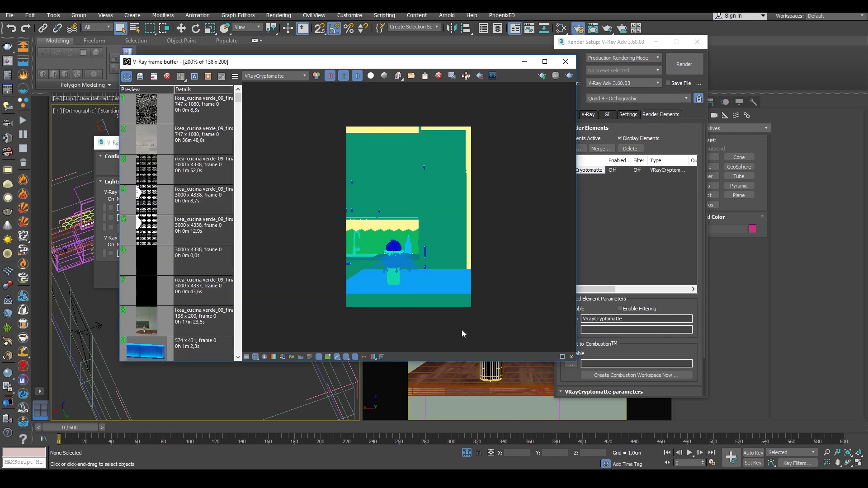
click(588, 114)
click(566, 114)
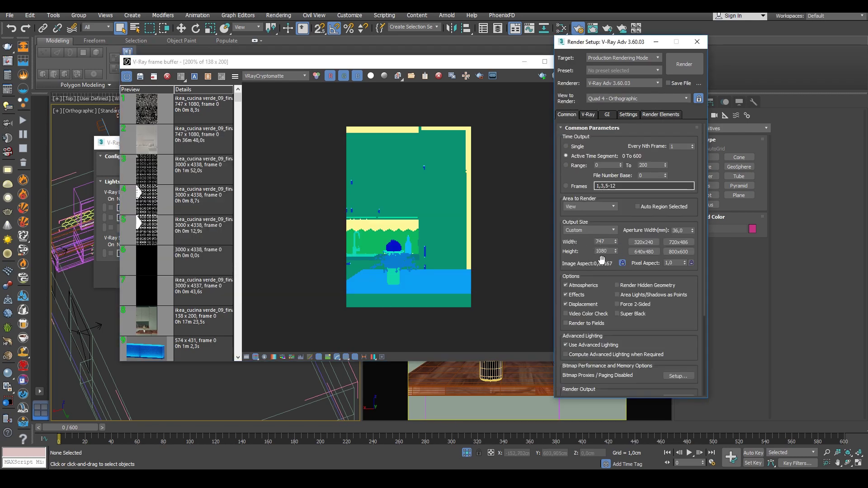
click(590, 115)
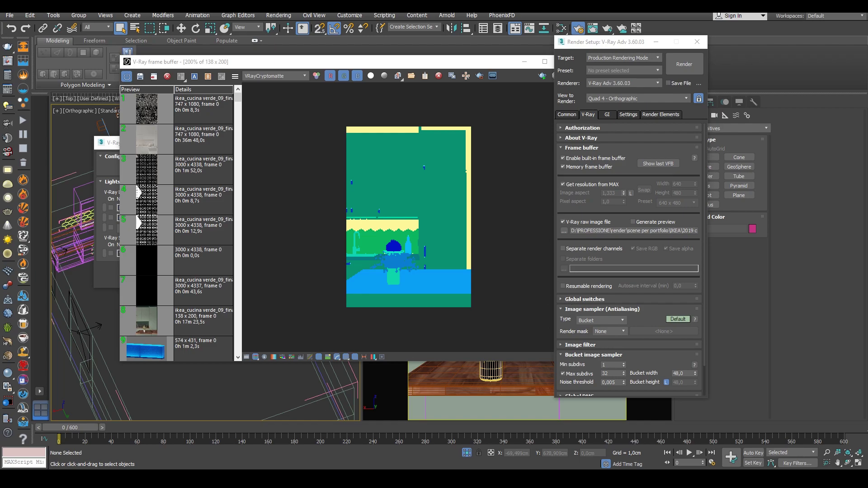
- Switch to Nuke and display the VRayCryptomatte layer of the separate cryptomatte render in Read3
mouse_move(376, 462)
click(379, 433)
middle_drag(322, 382, 394, 389)
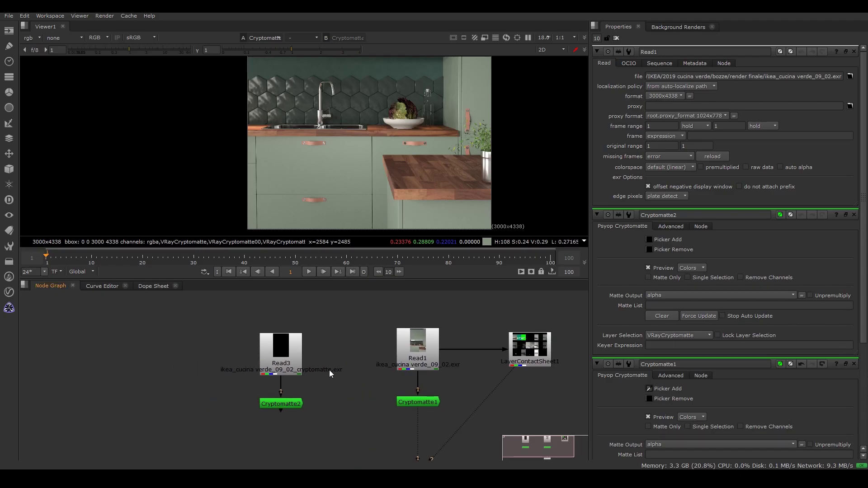
click(289, 360)
key(1)
click(33, 40)
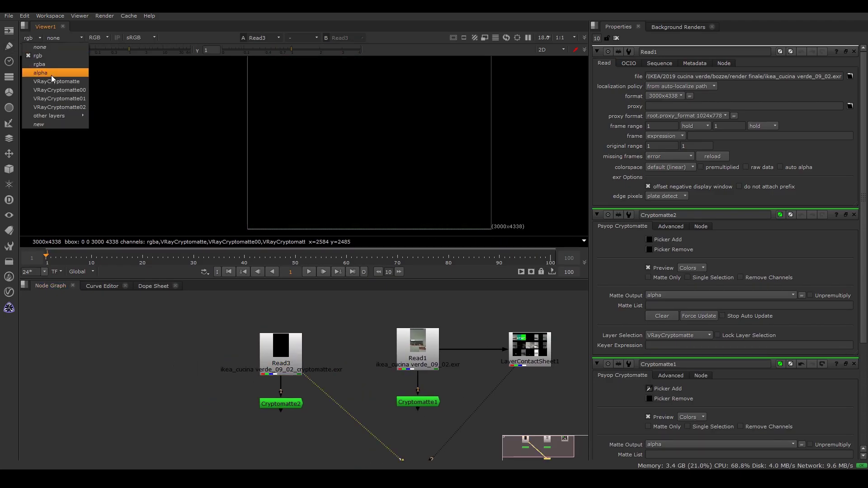
click(54, 82)
middle_drag(339, 317, 336, 335)
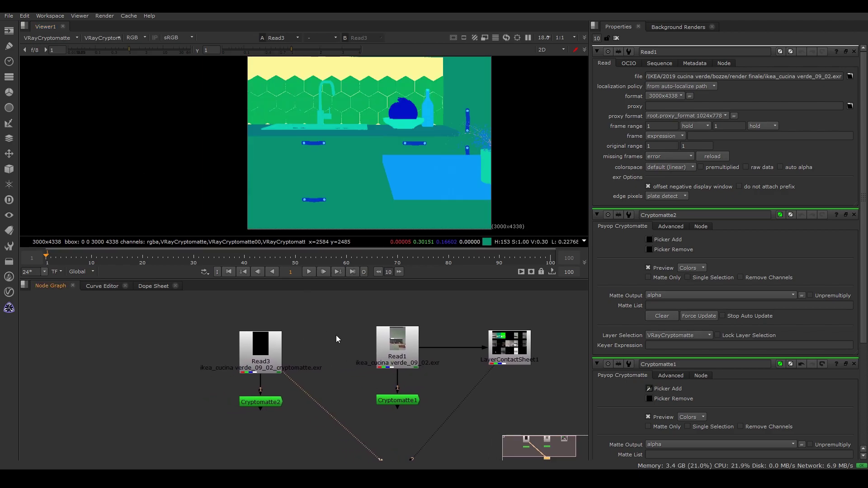
- Compare the VRayCryptomatte layers of Read1 and Read3 by alternating between the two nodes in the viewer
click(392, 343)
key(1)
click(248, 344)
key(1)
click(388, 340)
key(1)
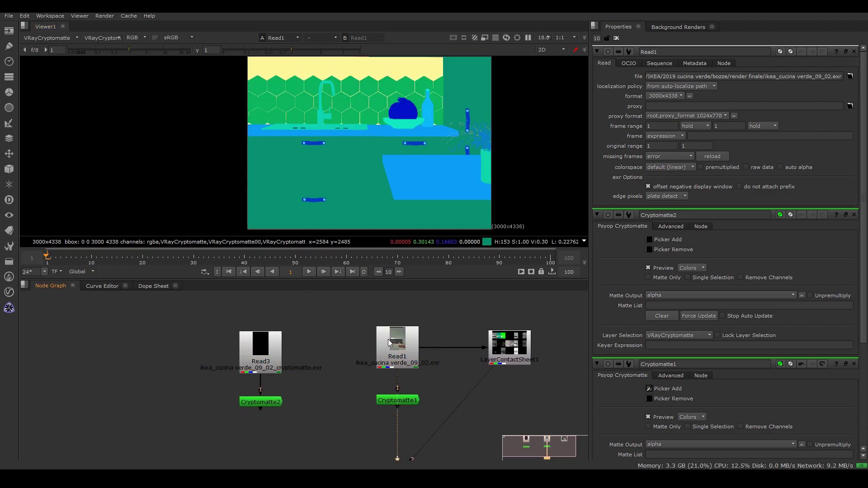
click(266, 344)
key(1)
click(387, 344)
key(1)
- View the Read3 node again, followed by the output of the Cryptomatte2 node connected to it
middle_drag(252, 380, 316, 351)
click(339, 347)
key(1)
middle_drag(332, 314, 349, 350)
click(300, 388)
key(1)
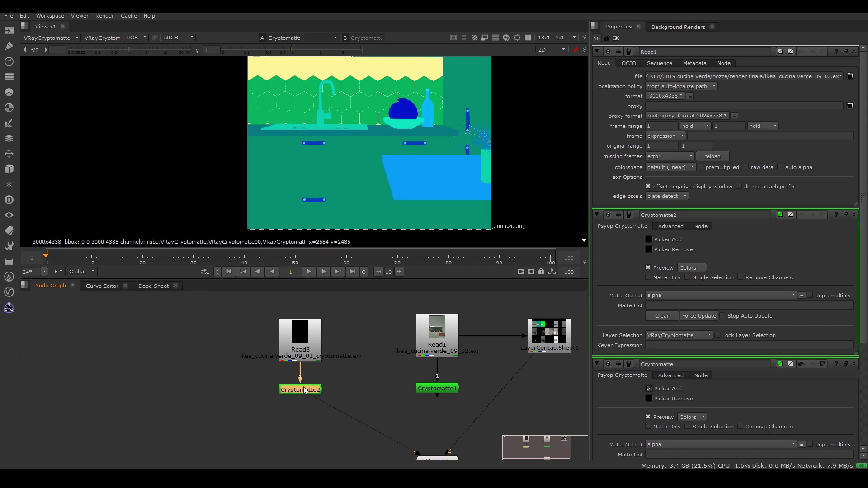
- Open the Cryptomatte2 properties, enable Picker Add and pick the green cabinets to add mobili to the matte list
double_click(304, 390)
middle_drag(340, 140, 330, 179)
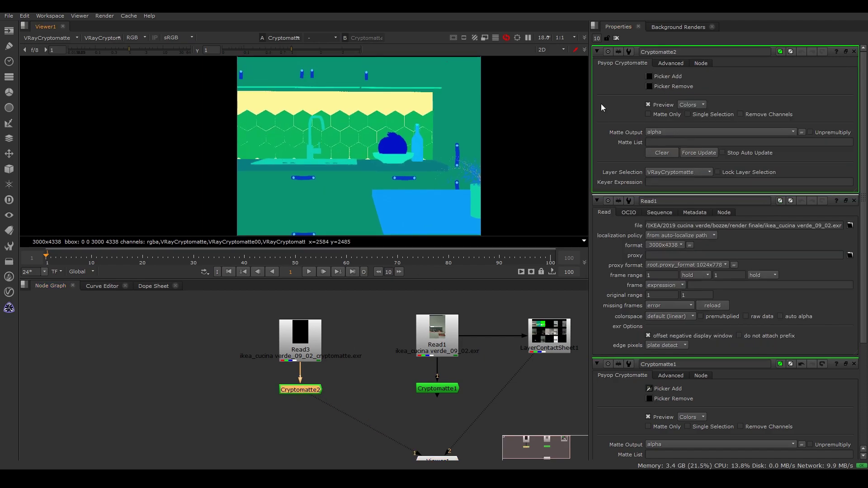
click(649, 77)
ctrl+click(460, 78)
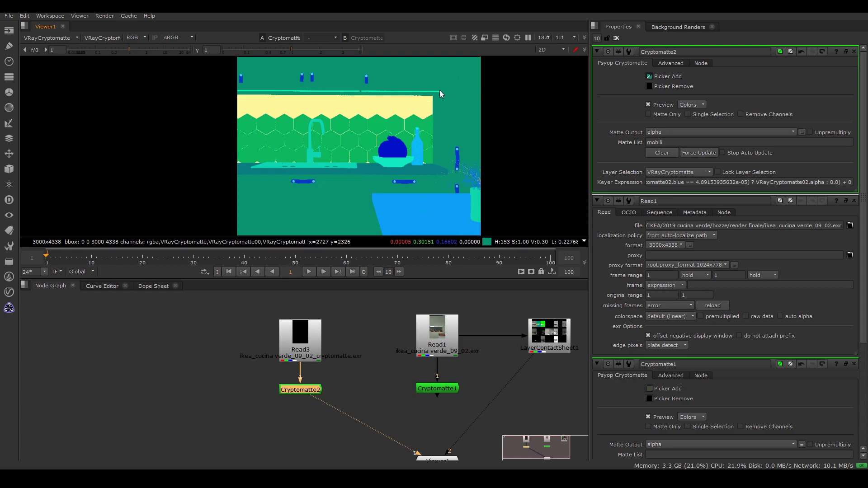
- Switch the viewer back to the rgba channels and enable Matte Only on Cryptomatte2
click(50, 38)
click(50, 55)
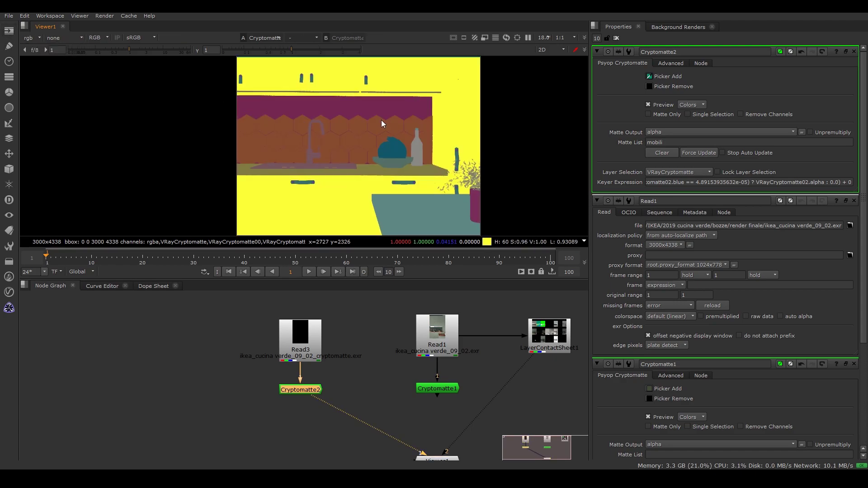
scroll(265, 136, down, 2)
click(648, 114)
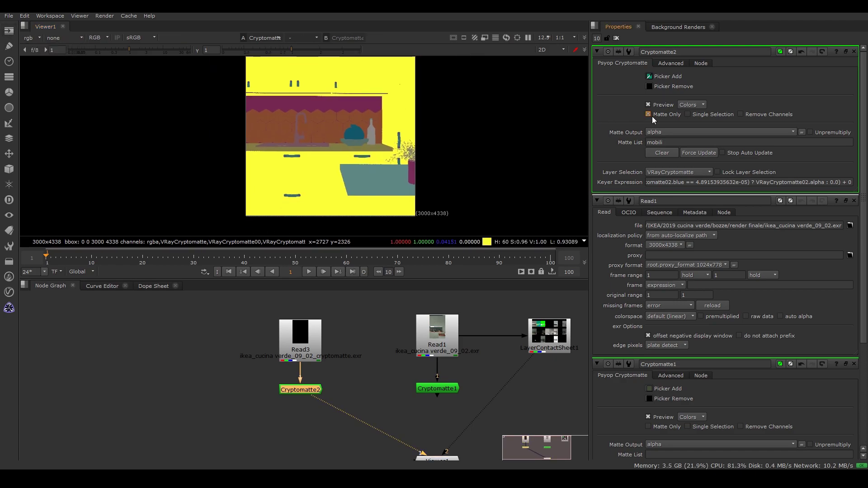
- Add a Grade node in the node graph below the two Cryptomatte nodes
click(378, 367)
middle_drag(378, 367, 345, 338)
key(Tab)
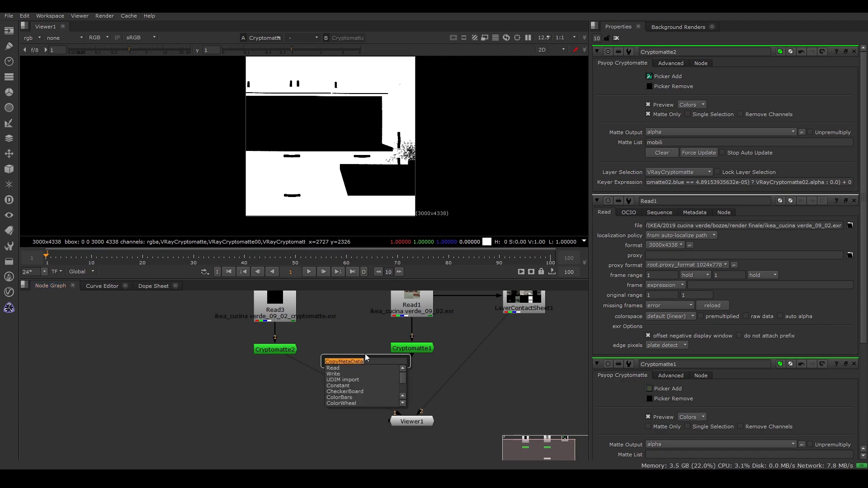
key(BackSpace)
text(c)
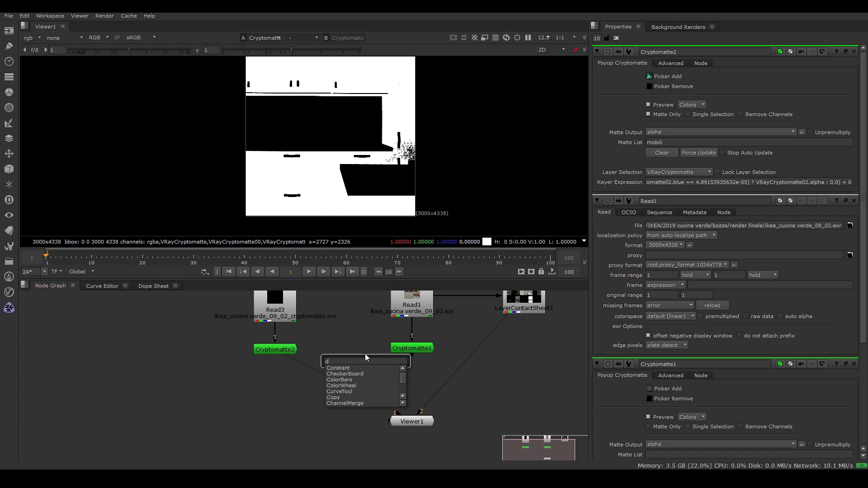
key(BackSpace)
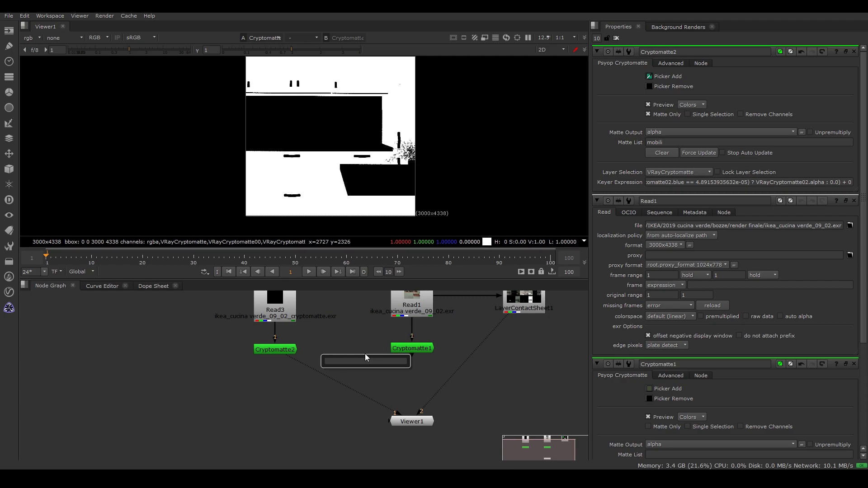
text(c)
key(BackSpace)
text(grade)
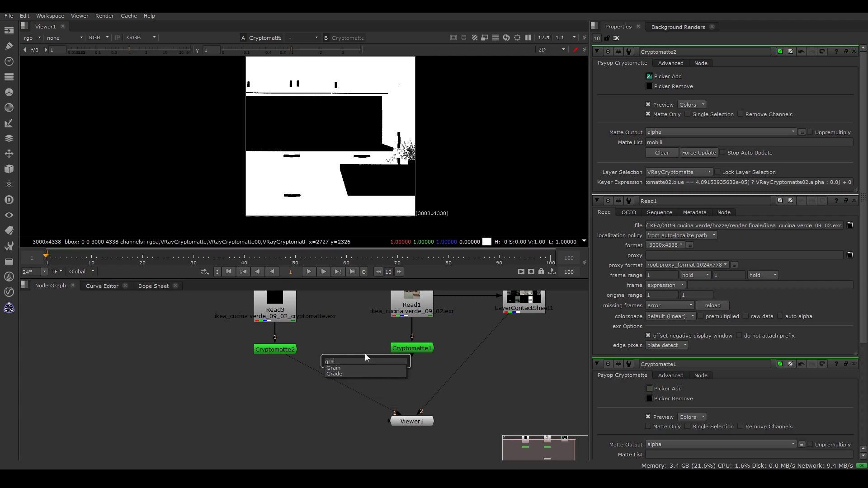
key(Return)
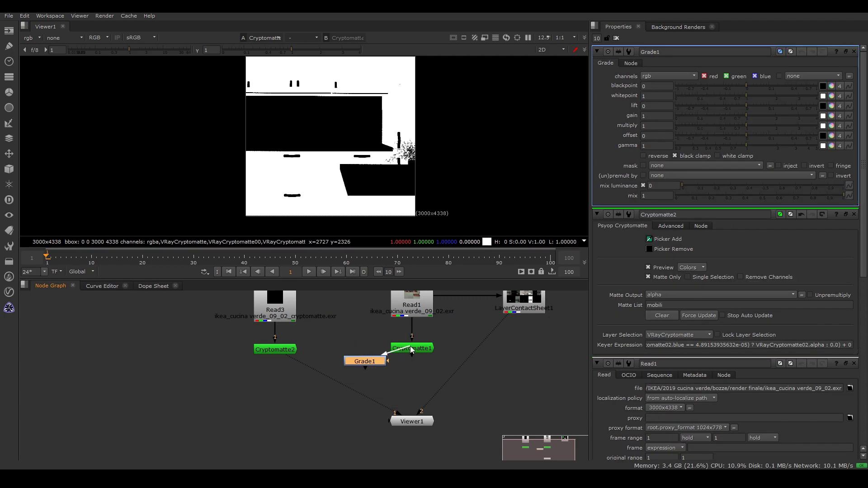
- Connect Grade1's input to Cryptomatte1 and its mask to Cryptomatte2, and view the Grade1 output
drag(411, 346, 410, 346)
drag(409, 382, 289, 352)
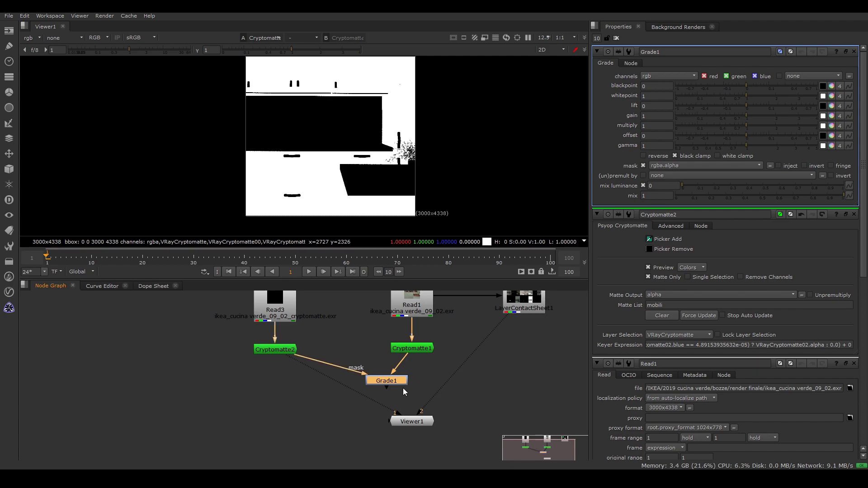
key(1)
drag(395, 383, 402, 383)
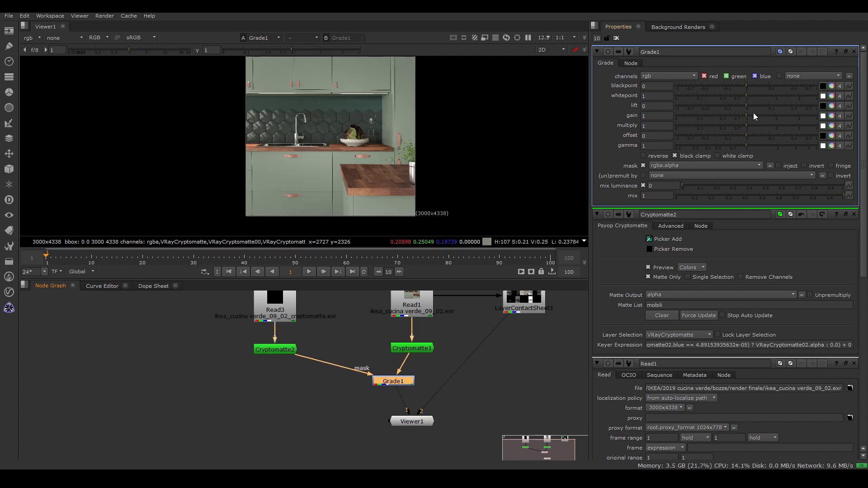
- Set the Grade1 gain to 1.28 and line the node up under Cryptomatte1
mouse_move(753, 113)
mouse_down()
mouse_move(703, 115)
mouse_move(748, 117)
mouse_up()
middle_drag(417, 394, 412, 412)
drag(396, 403, 416, 400)
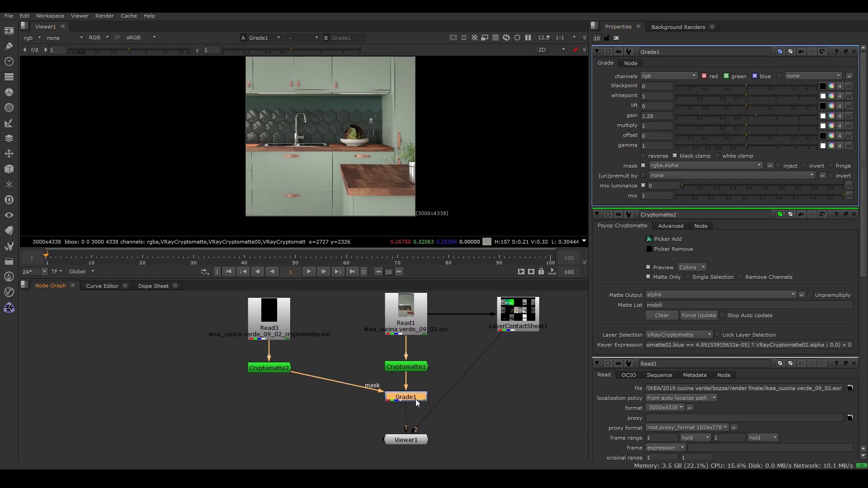
- Move Read3 slightly up and lower Cryptomatte2 level with Grade1 to straighten the mask connection
drag(260, 321, 260, 311)
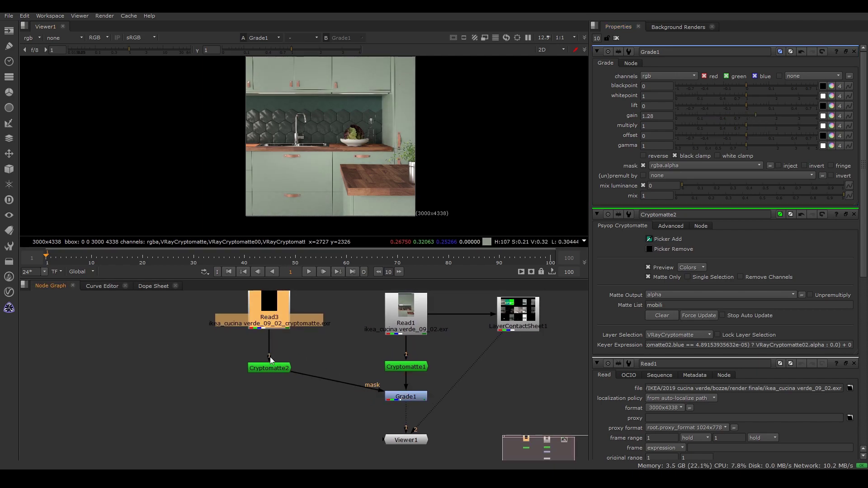
drag(270, 367, 273, 393)
click(298, 366)
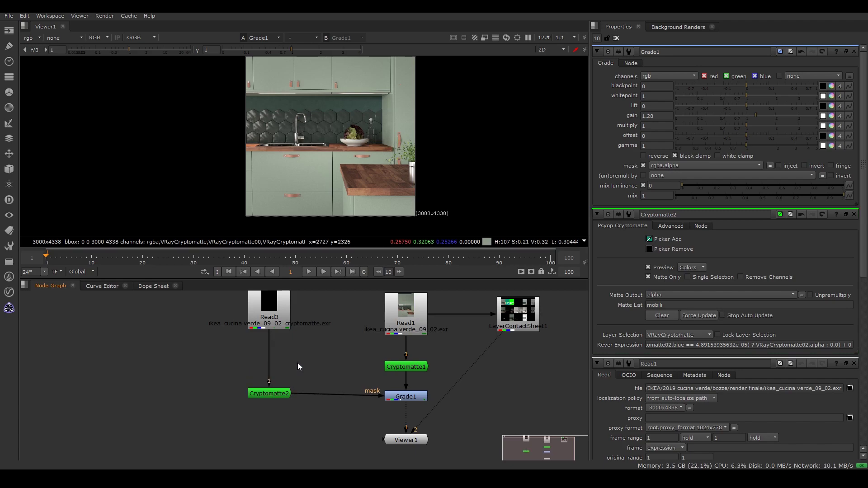
- Delete the Grade1 node and add a CopyMetaData node between the Read3 and Read1 branches
click(412, 397)
key(Delete)
click(329, 362)
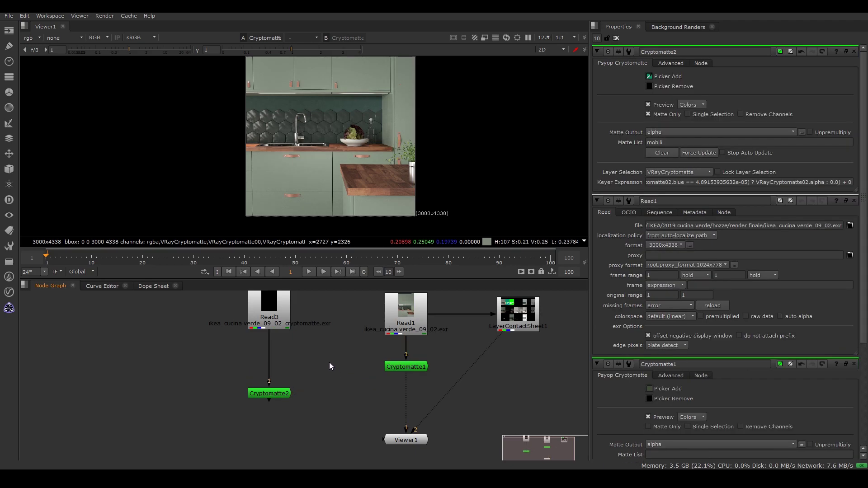
key(Tab)
text(cop)
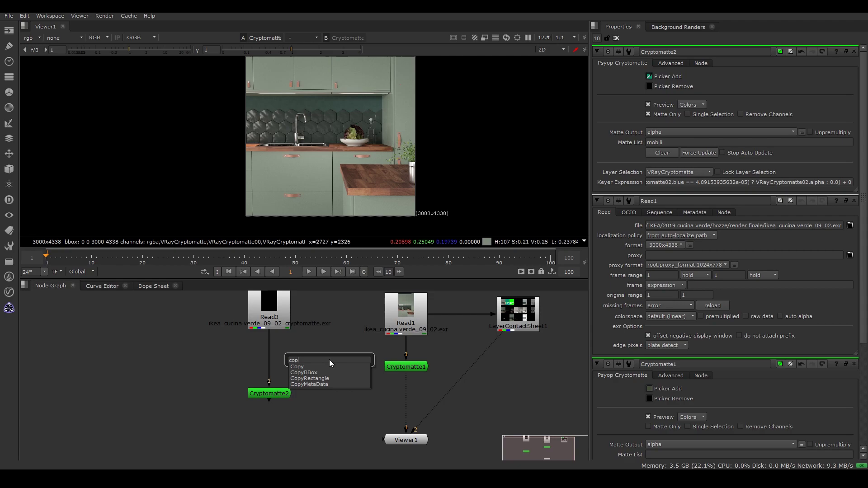
key(Down)
key(Down)
key(Down)
key(Down)
key(Return)
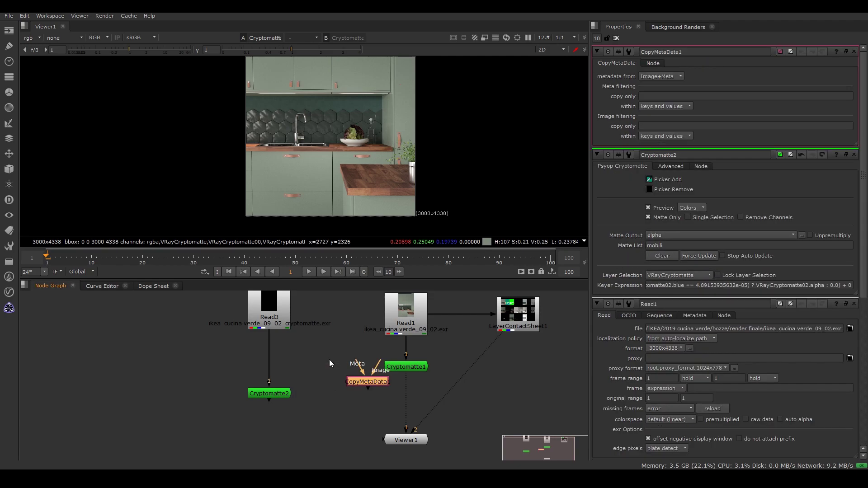
- Connect the CopyMetaData node's Image input to Read1 and its Meta input to Read3
drag(369, 380, 400, 312)
drag(334, 364, 269, 314)
middle_drag(271, 316, 260, 310)
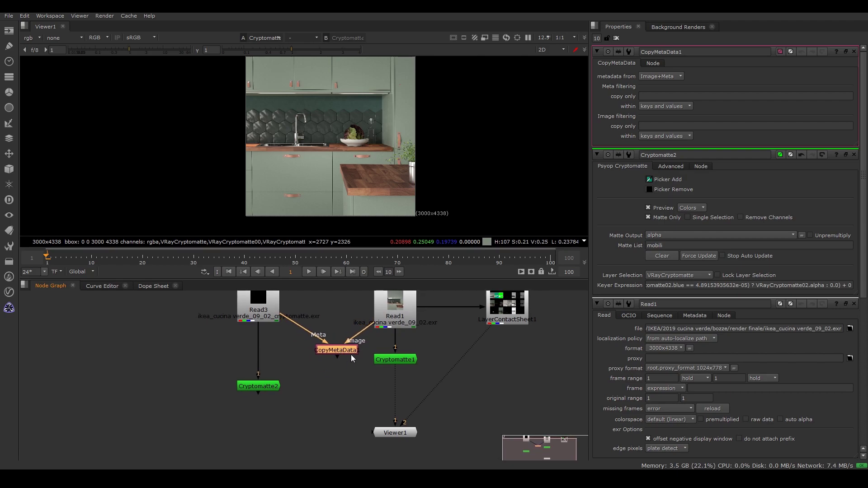
- Reconnect Cryptomatte2's input to the CopyMetaData1 output and view the Cryptomatte2 result
drag(259, 384, 331, 350)
click(332, 347)
key(1)
click(298, 396)
key(1)
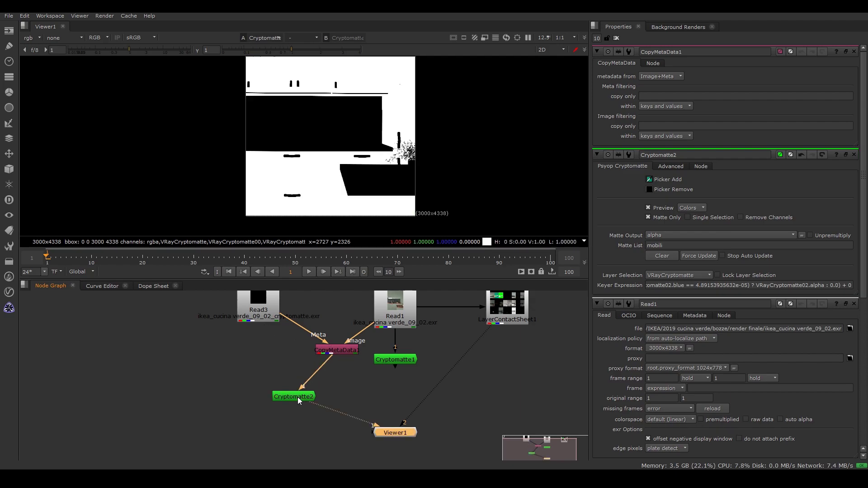
- Place Cryptomatte2 directly below CopyMetaData1 and turn off its Matte Only option
drag(297, 397, 341, 386)
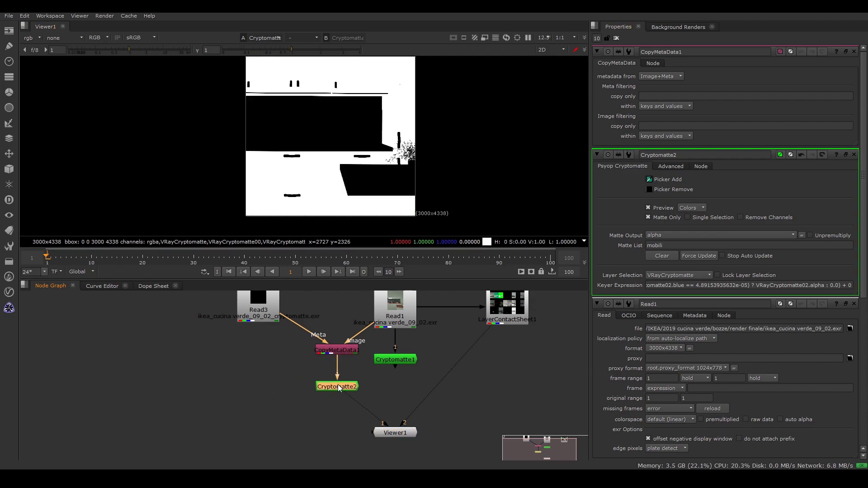
double_click(338, 387)
click(658, 116)
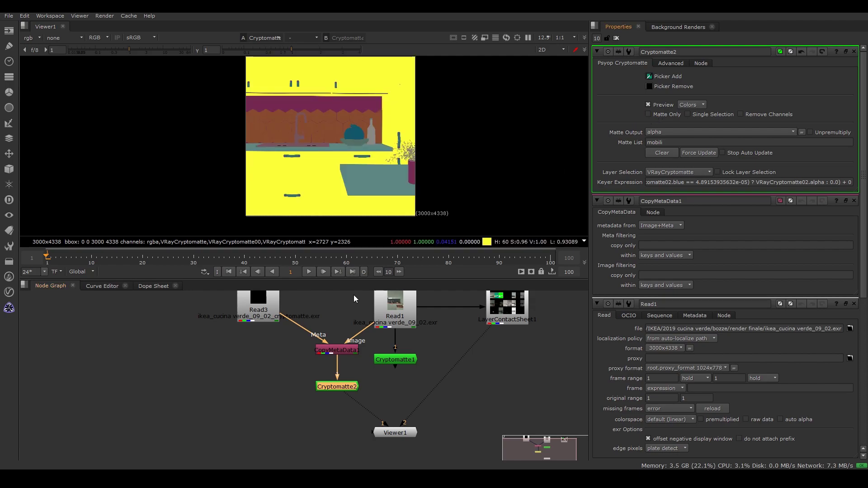
- Delete the Cryptomatte1 node under Read1 and shift Read3 slightly toward the CopyMetaData1 node
middle_drag(354, 295, 335, 342)
click(377, 407)
middle_drag(368, 402, 365, 375)
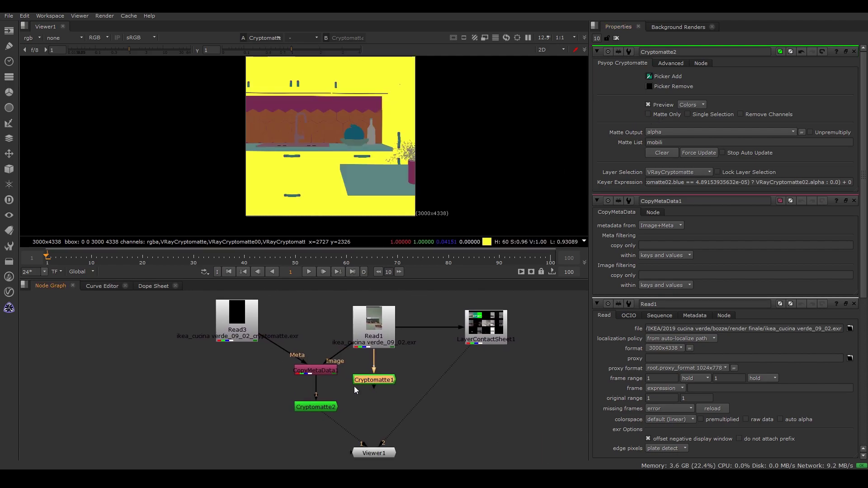
key(Delete)
drag(252, 333, 260, 344)
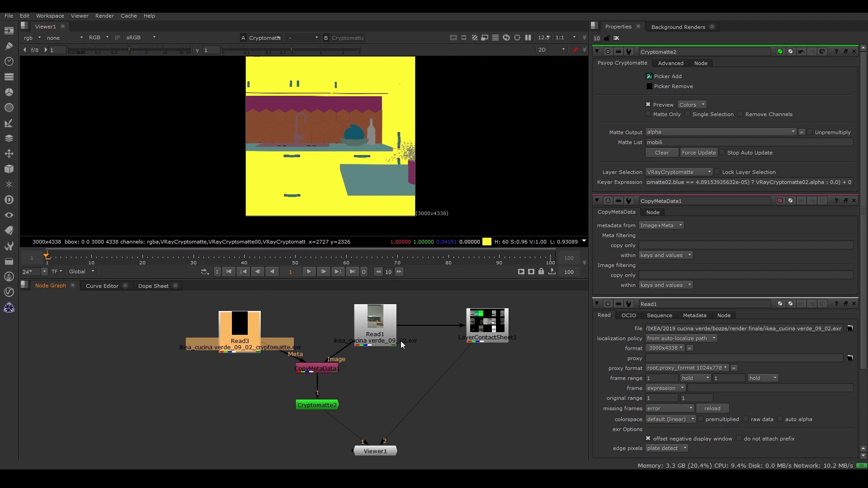
- Reposition CopyMetaData1 and Cryptomatte2 so they sit closely stacked below the two Read nodes
middle_drag(377, 382, 405, 361)
click(420, 352)
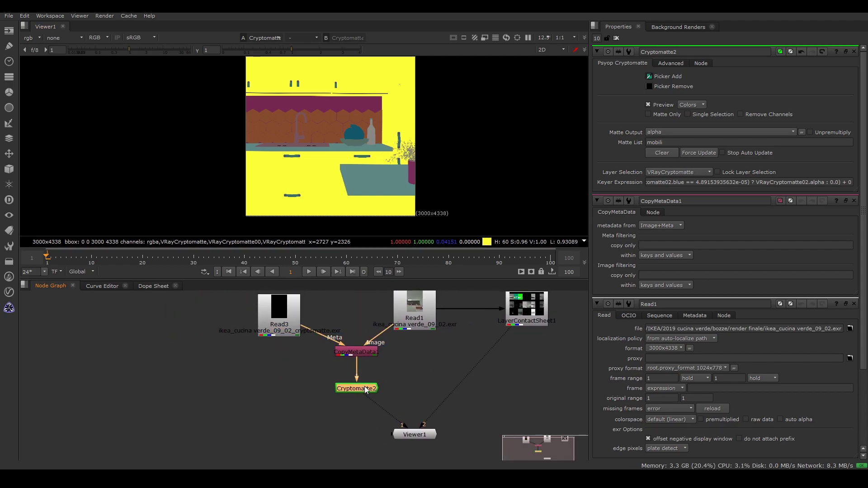
drag(365, 386, 365, 374)
click(426, 359)
middle_drag(422, 361, 393, 384)
mouse_move(331, 395)
mouse_down()
mouse_move(303, 373)
mouse_move(342, 398)
mouse_move(334, 399)
mouse_up()
click(360, 388)
middle_drag(291, 380, 298, 368)
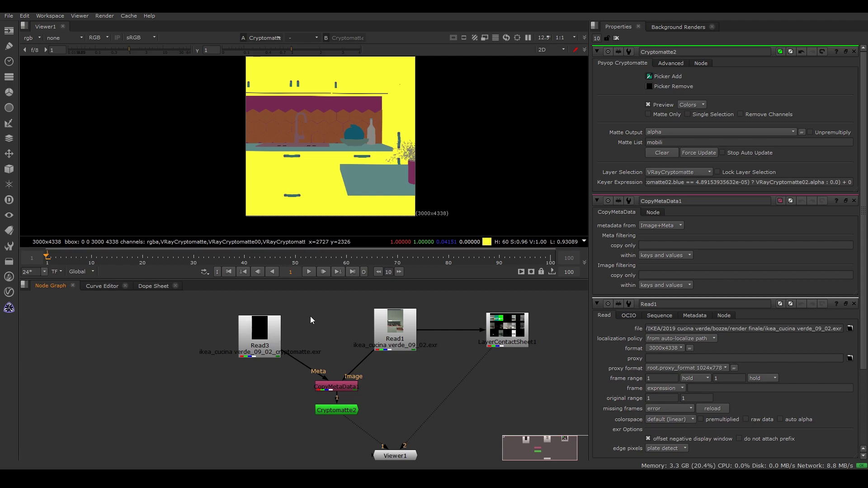
- View Cryptomatte2 again and move Read3 closer to Read1
click(346, 385)
middle_drag(357, 371, 380, 362)
click(367, 398)
key(1)
click(379, 387)
middle_drag(397, 397, 360, 387)
middle_drag(269, 317, 287, 349)
mouse_move(269, 348)
mouse_down()
mouse_move(293, 344)
mouse_move(285, 344)
mouse_up()
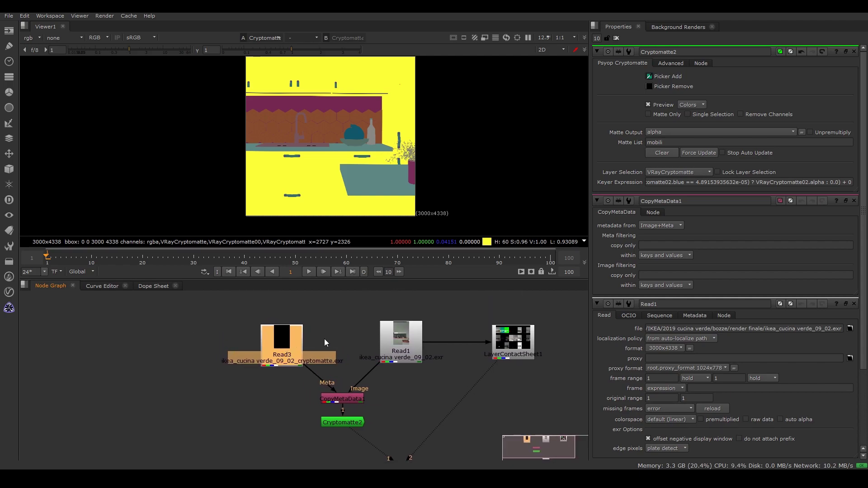
- Box-select the Read1, CopyMetaData1 and Cryptomatte2 nodes in the node graph
mouse_move(330, 338)
middle_down()
mouse_move(335, 328)
mouse_move(324, 352)
middle_up()
scroll(351, 327, down, 1)
click(351, 315)
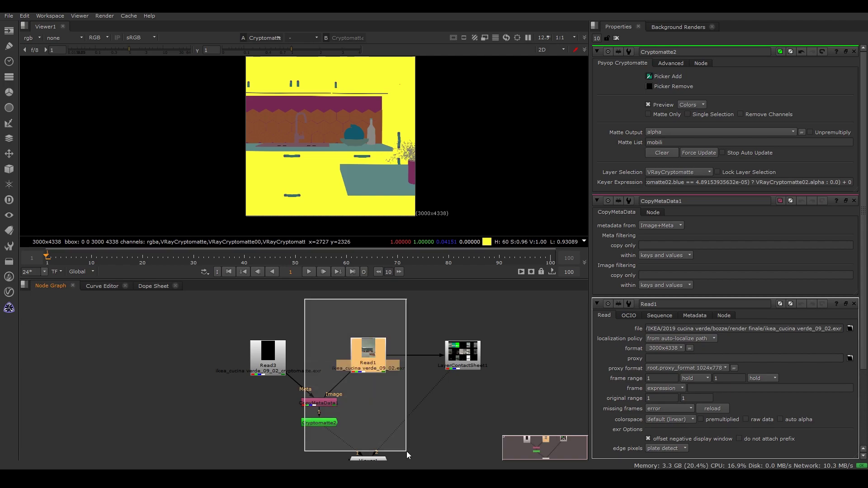